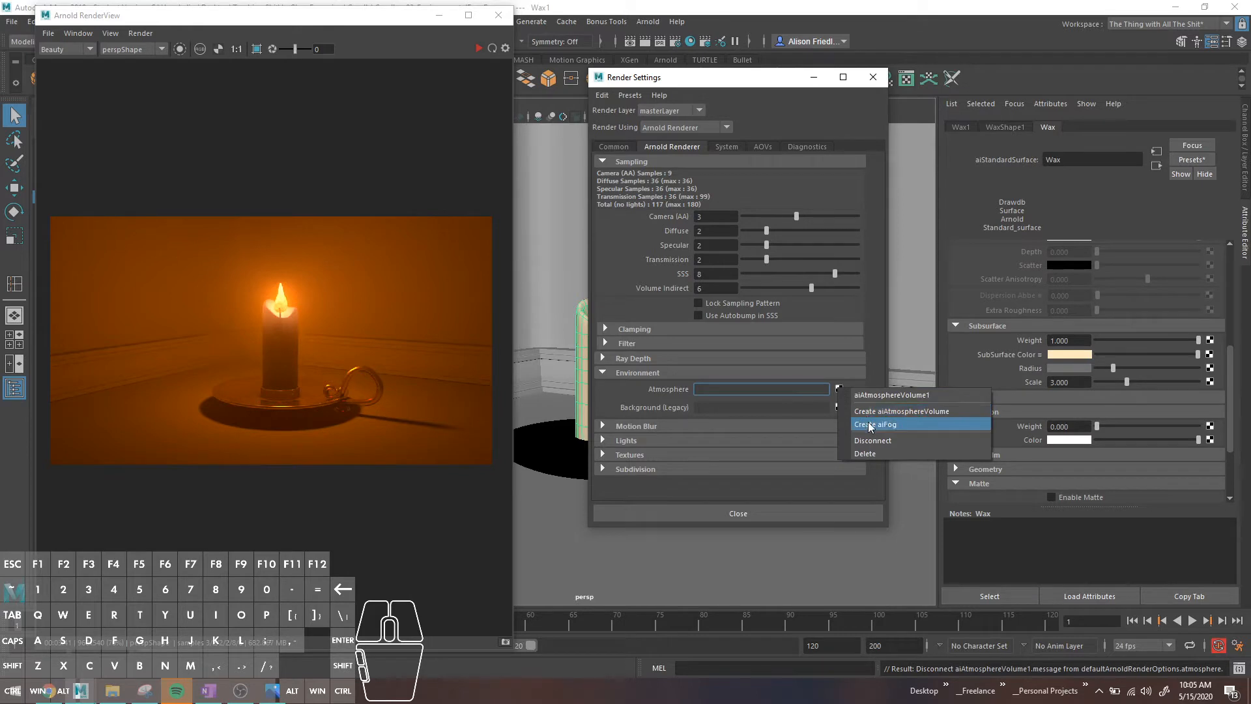
Create an aiFog shader for the environment's atmosphere and toggle Progressive Refinement for the Arnold render
left_click(866, 424)
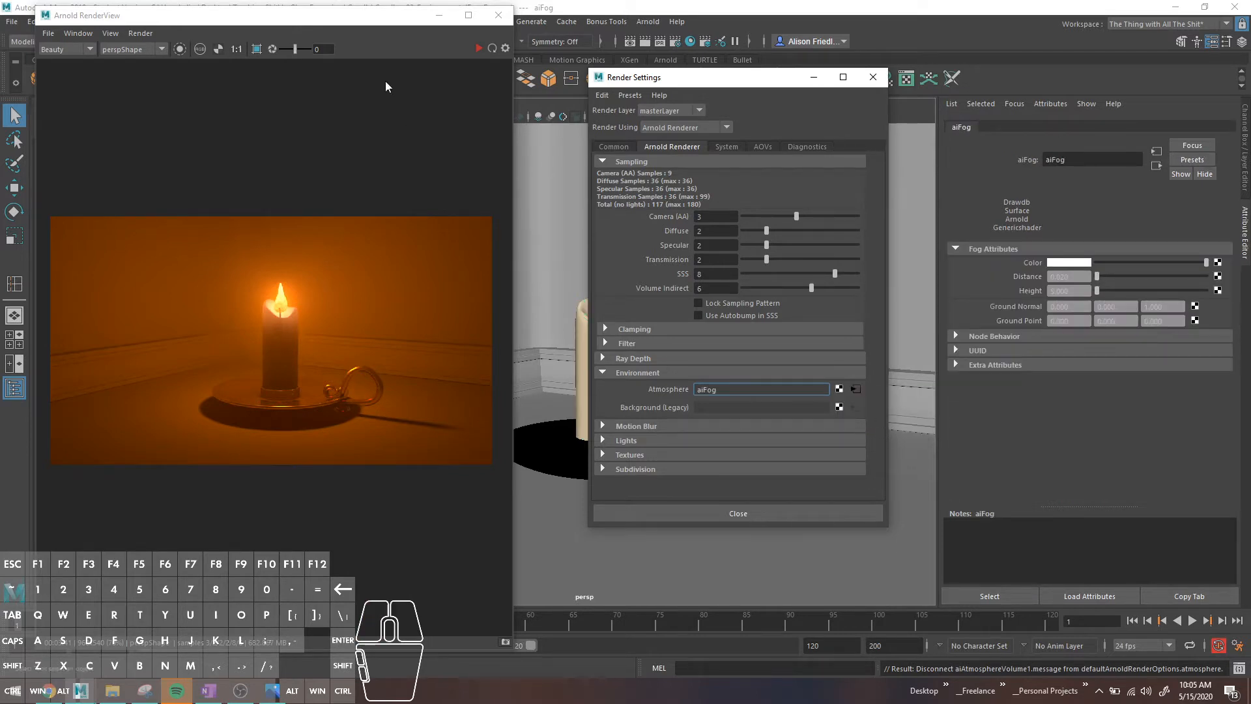
left_click(140, 33)
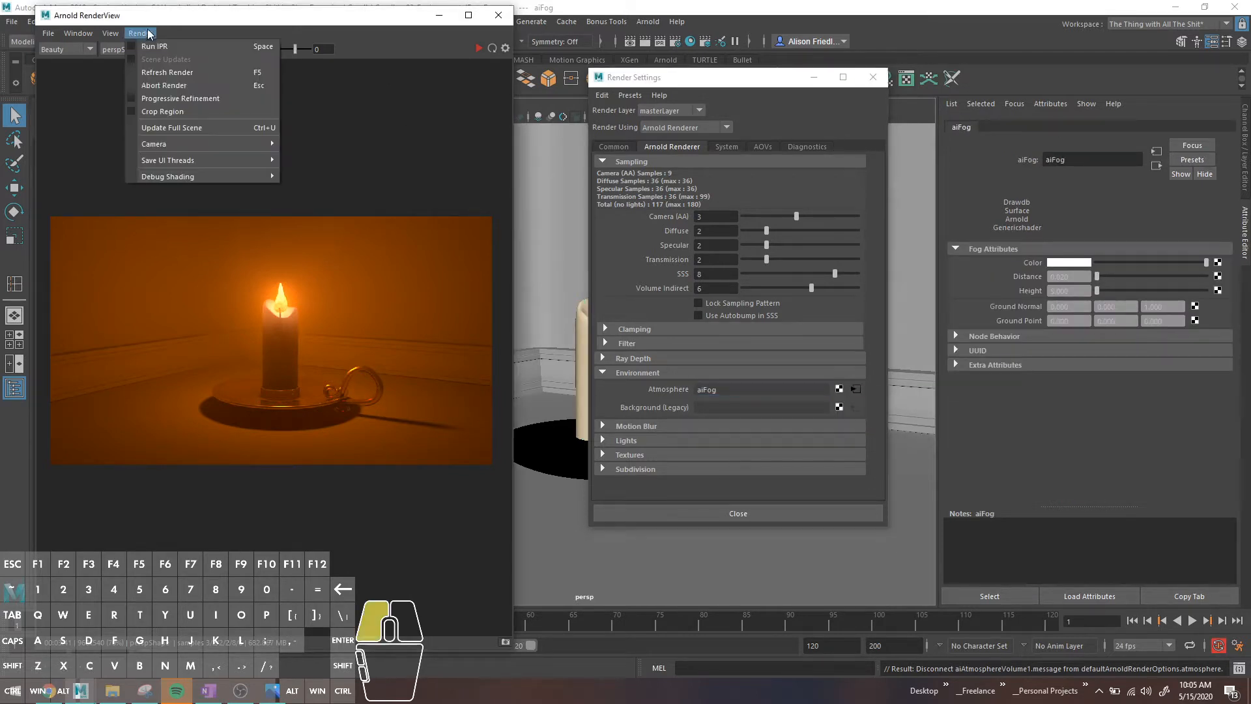
left_click(182, 100)
Set the Volume Indirect samples to 2 and start the interactive Arnold render
left_click_drag(710, 288, 671, 284)
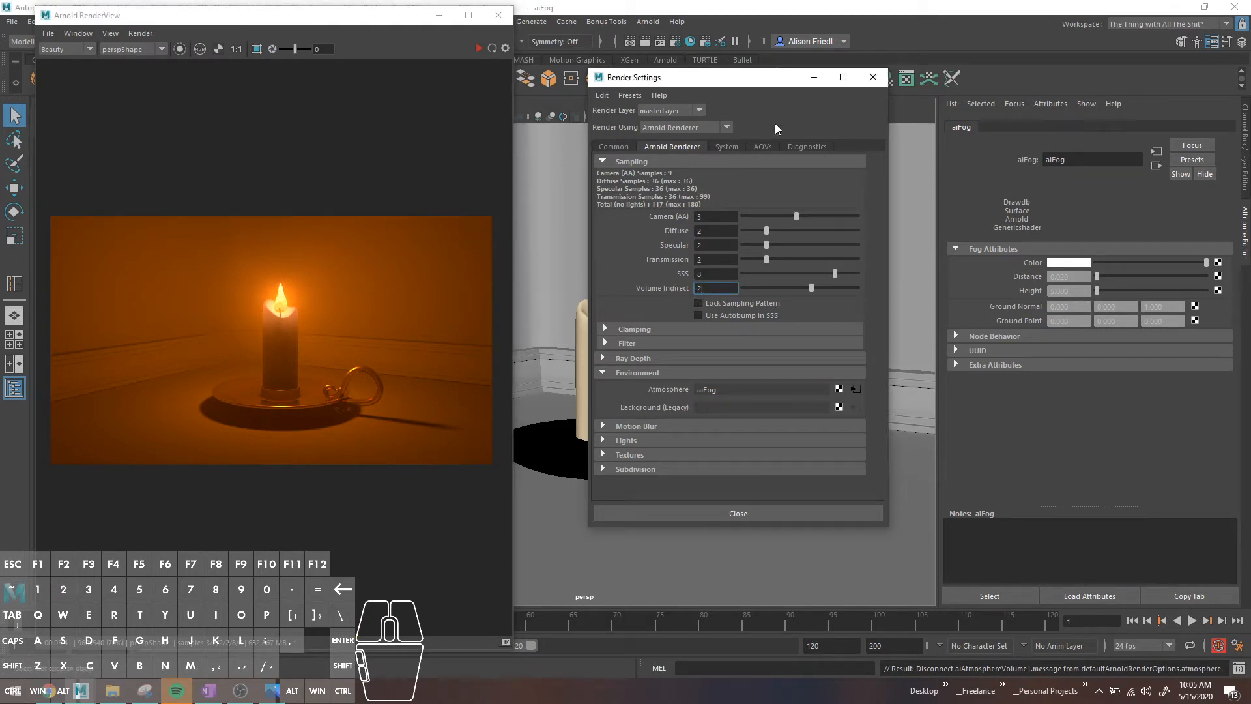
type("2")
left_click(478, 49)
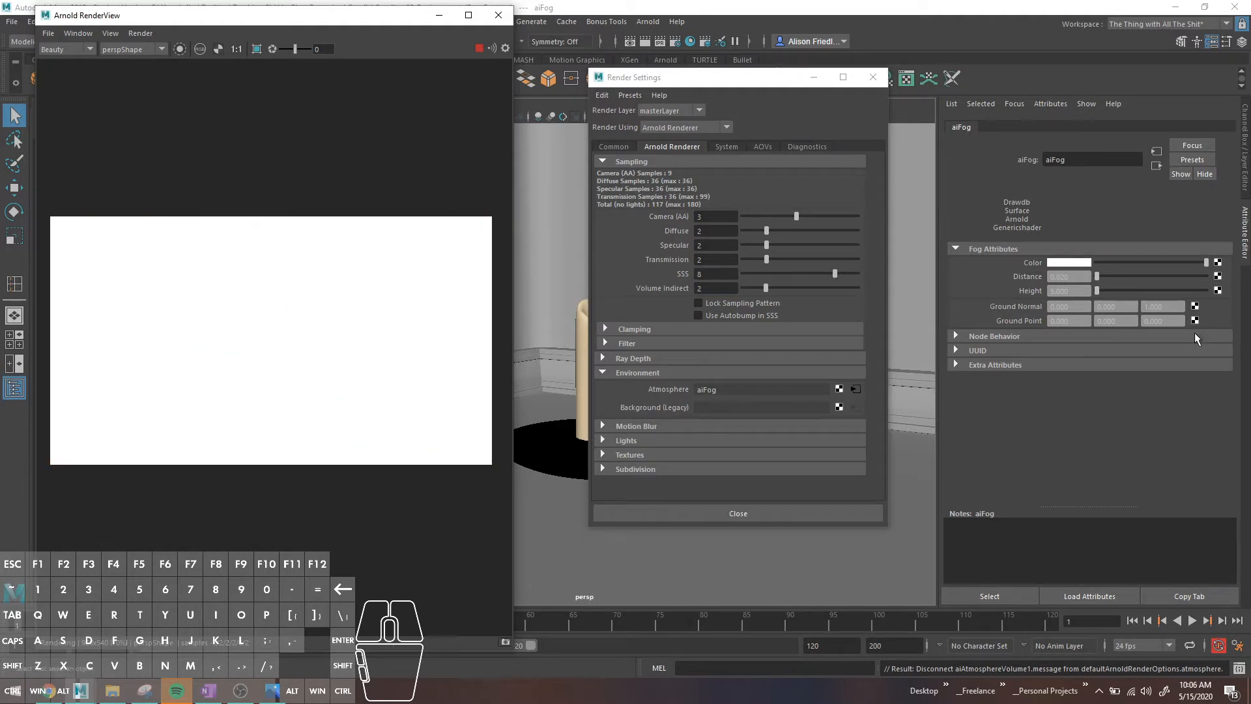
Set the fog's distance to 1 and check the scale of the room around the candle
left_click(1103, 276)
left_click_drag(1115, 276, 1039, 275)
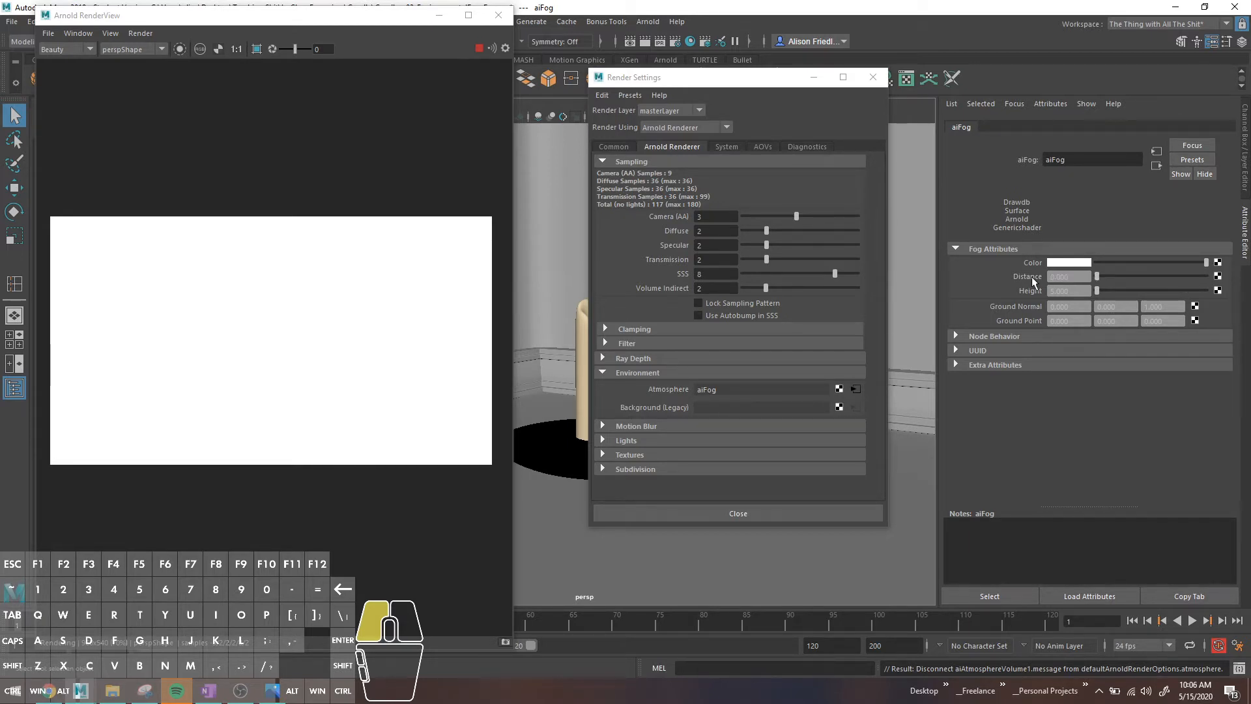
left_click(1065, 272)
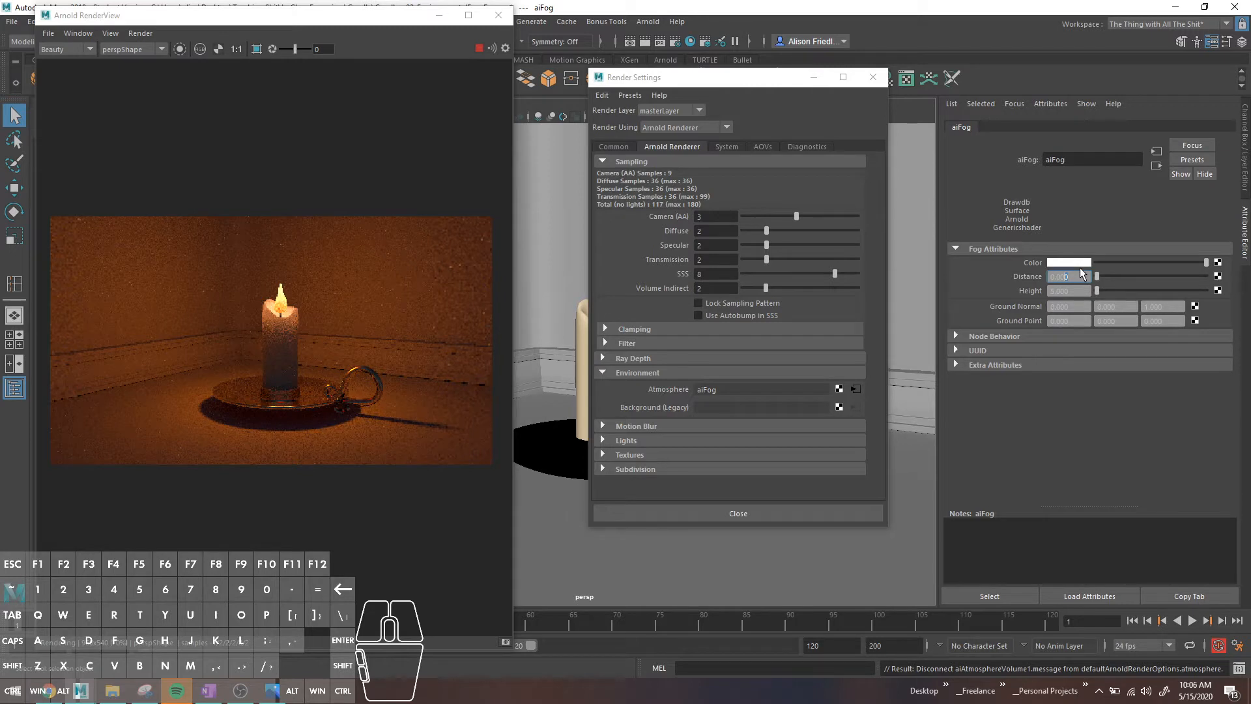
key("Return")
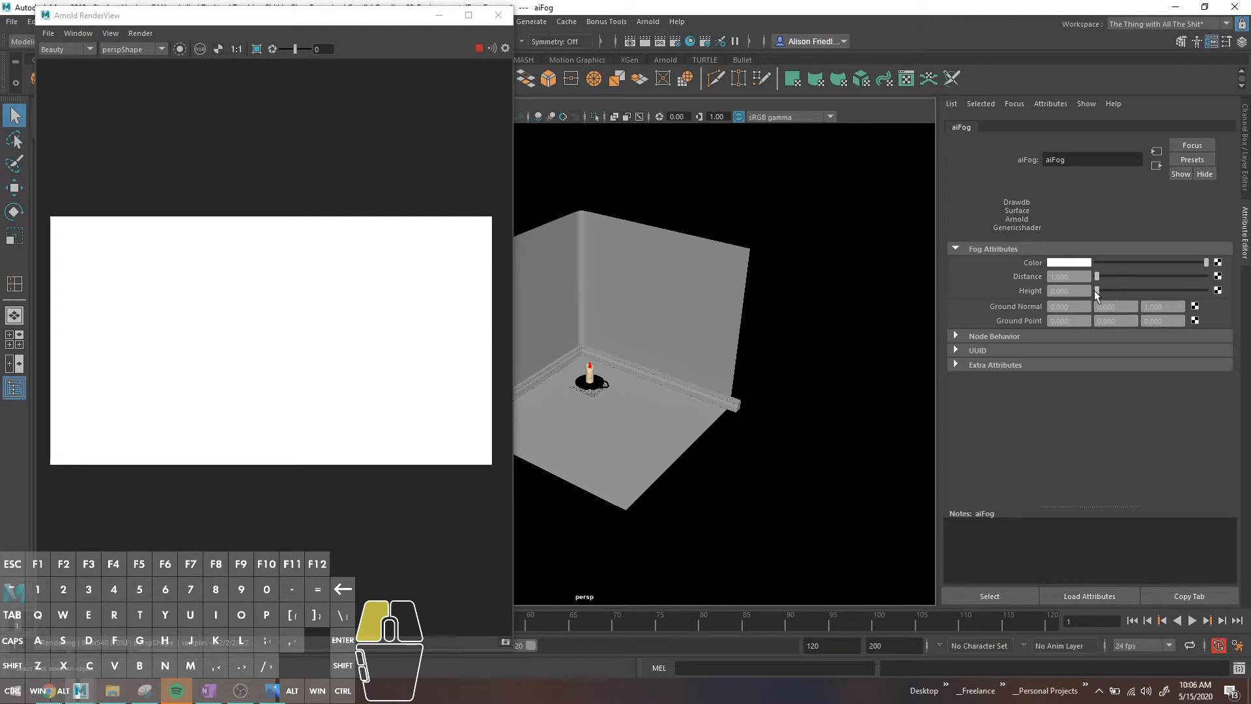
left_click_drag(736, 332, 721, 315, "alt")
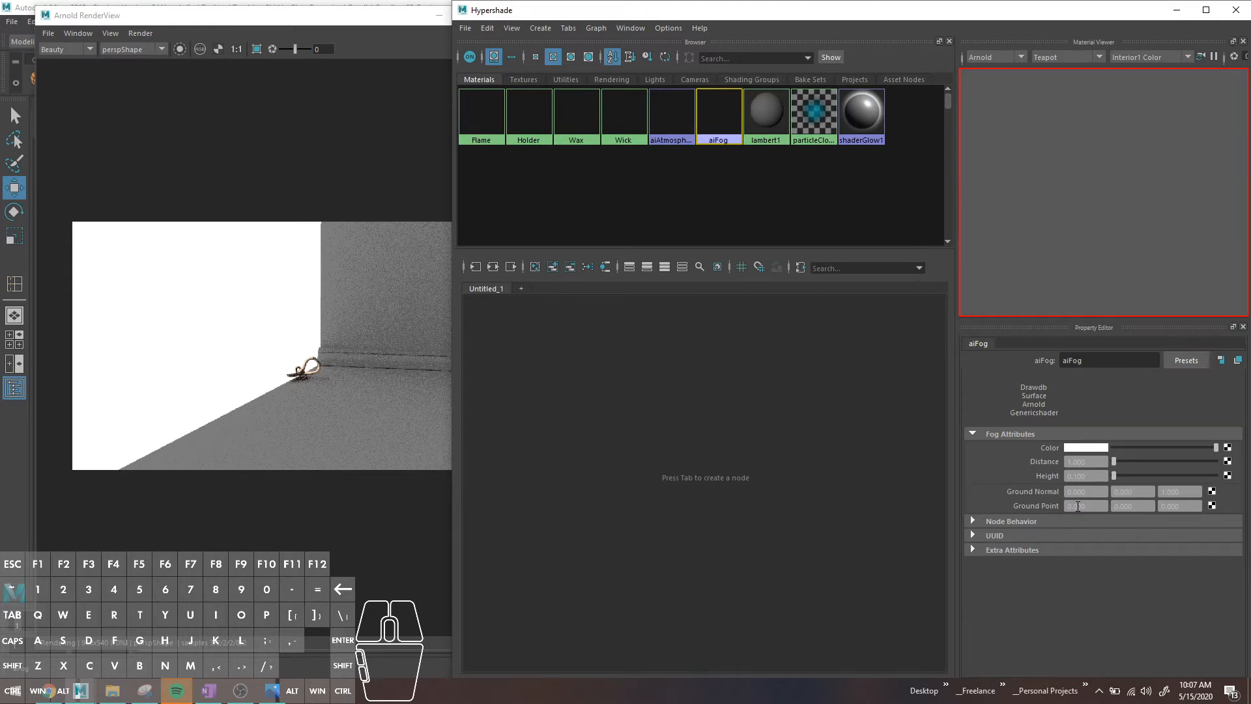
Set the fog's Ground Normal to 0, 1, 0 and restart the interactive render
left_click(1180, 490)
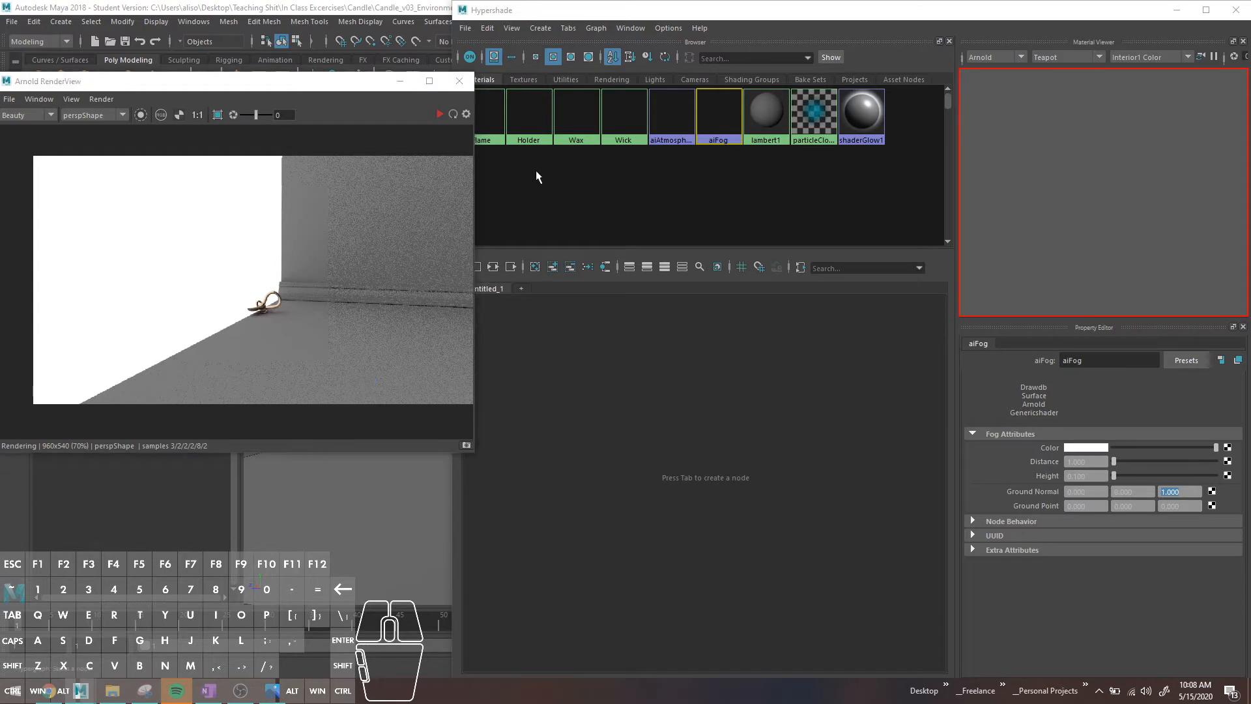
left_click(439, 114)
left_click(1159, 488)
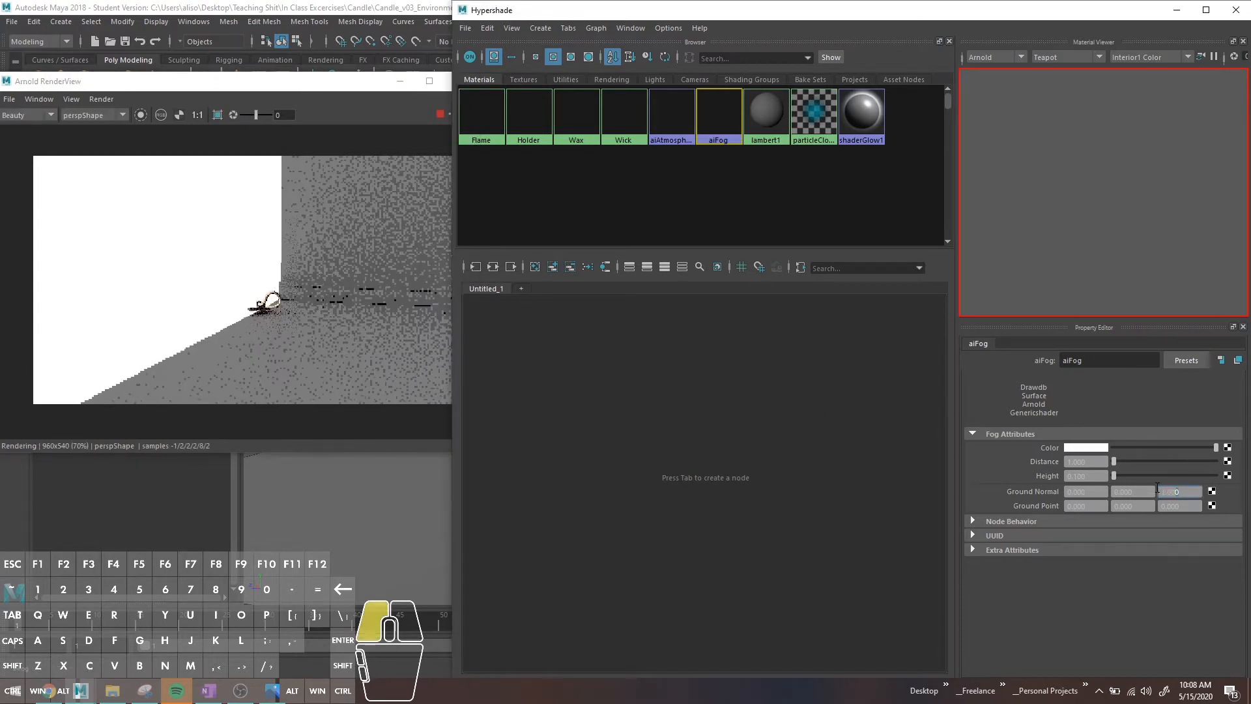
type("0")
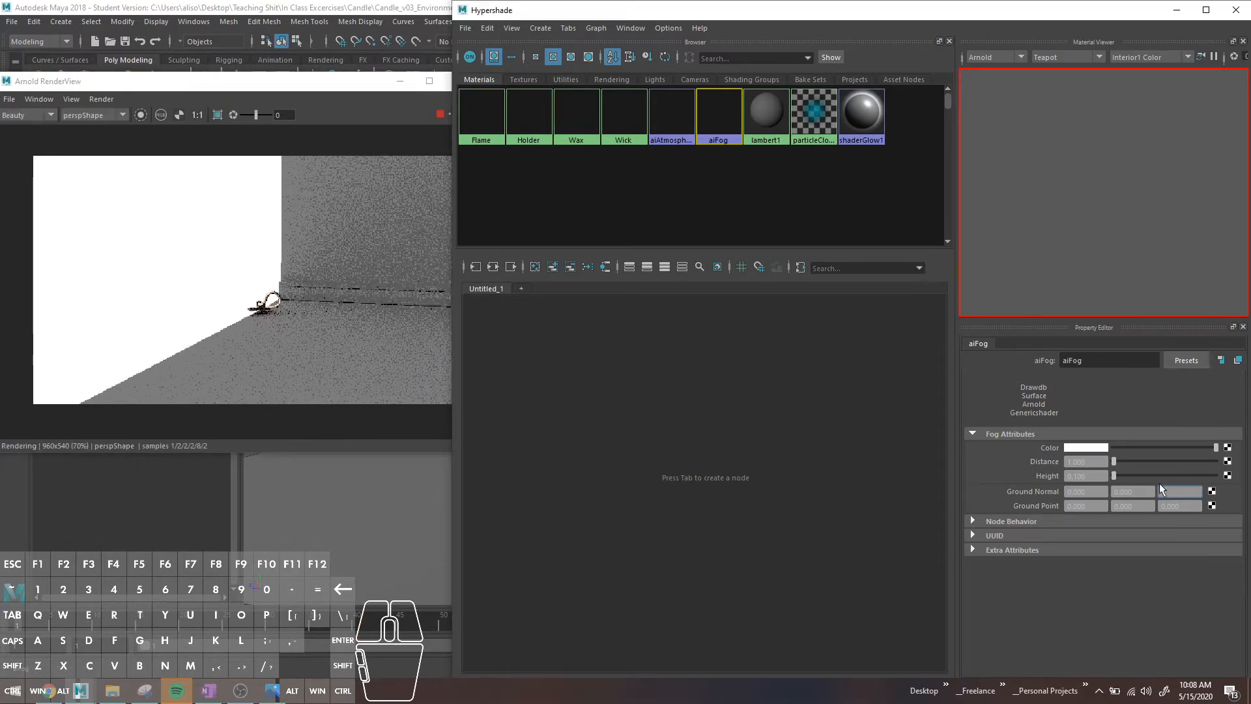
key("Tab")
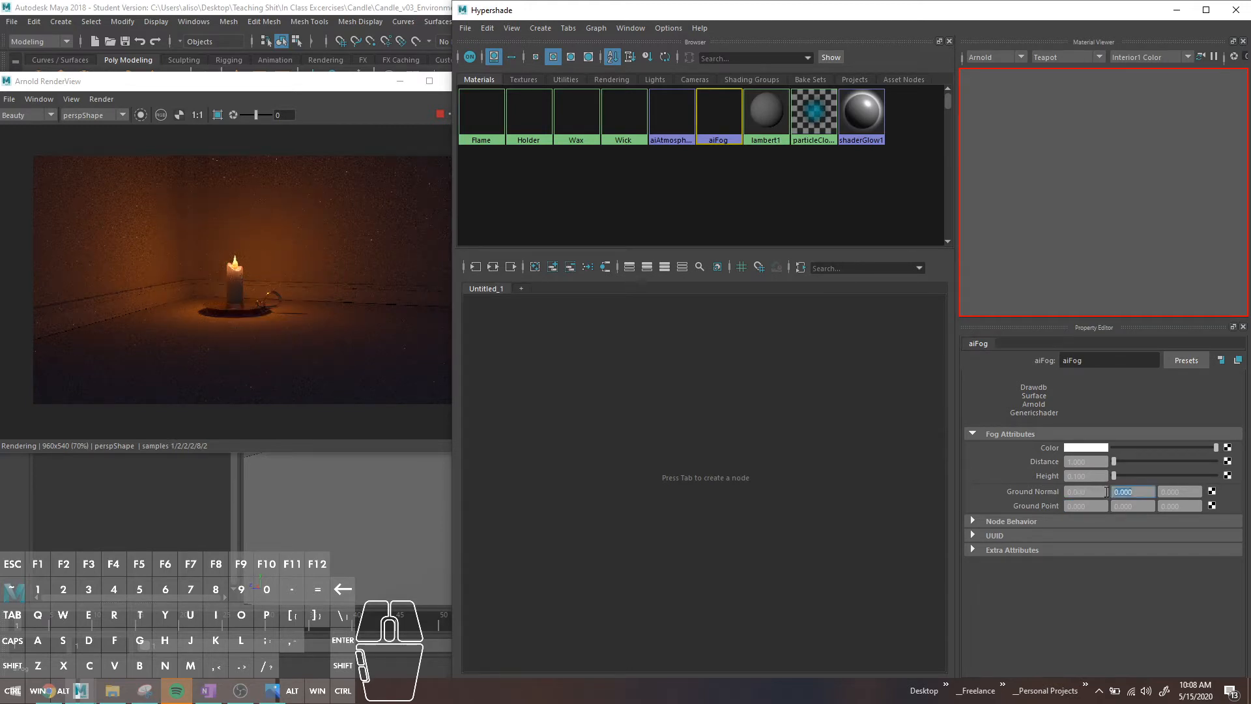
type("1")
key("Return")
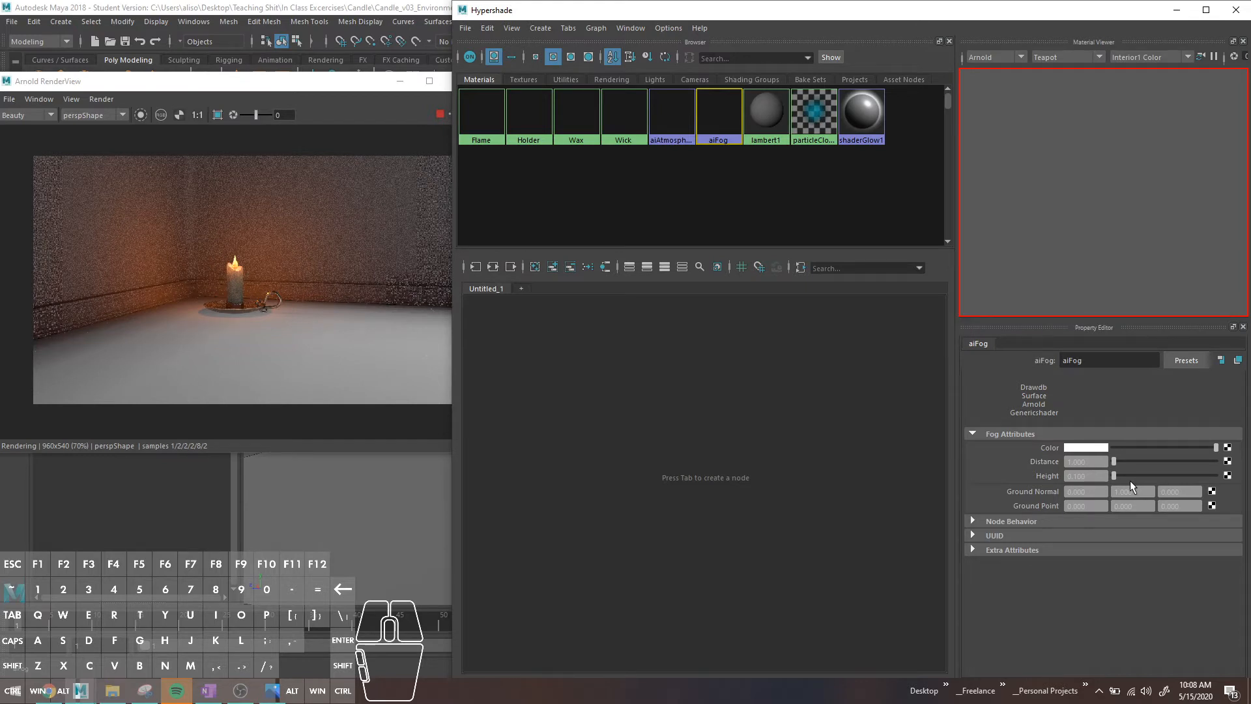
Adjust the fog's height and set the Y value of its Ground Point to -5
left_click_drag(1114, 475, 1108, 475)
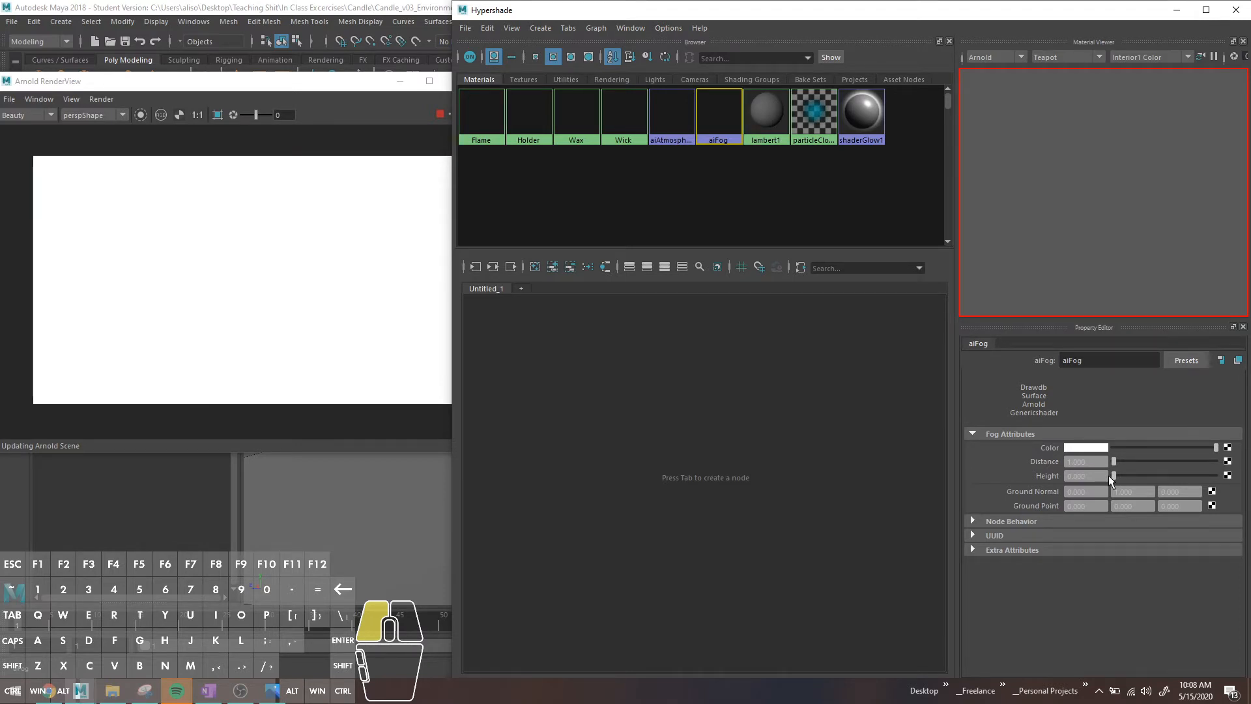
left_click_drag(1108, 475, 1108, 475)
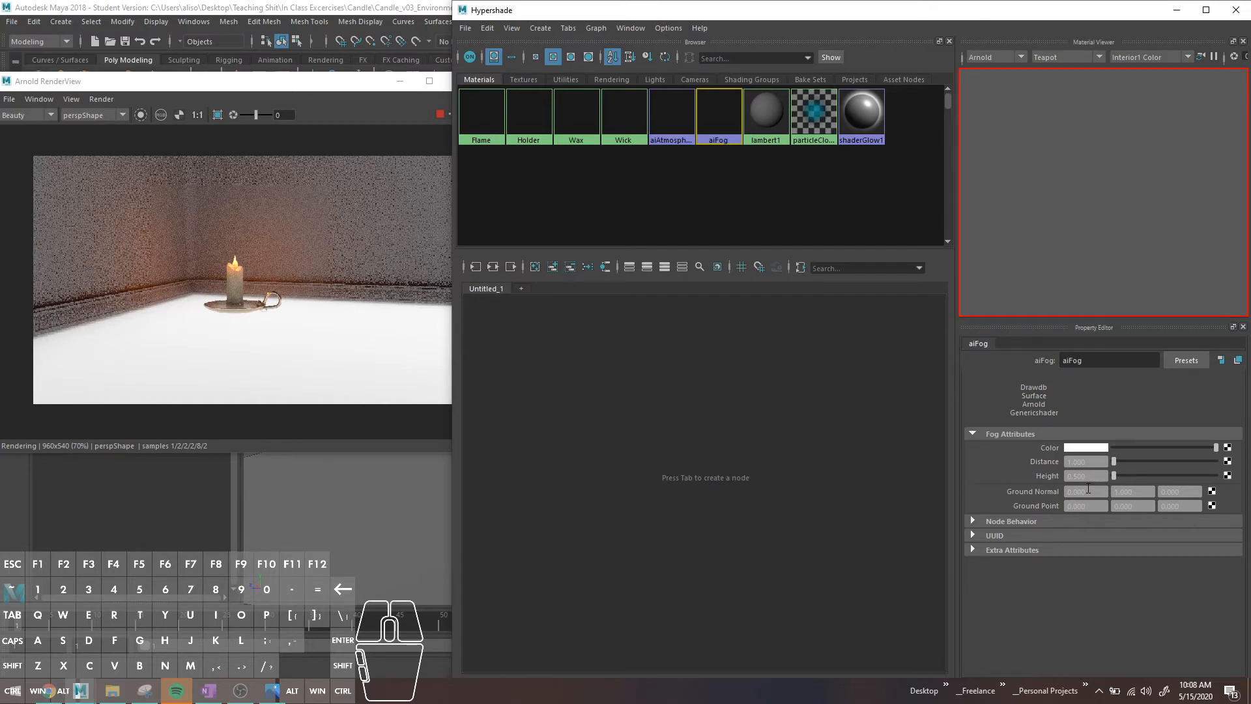
left_click(1145, 506)
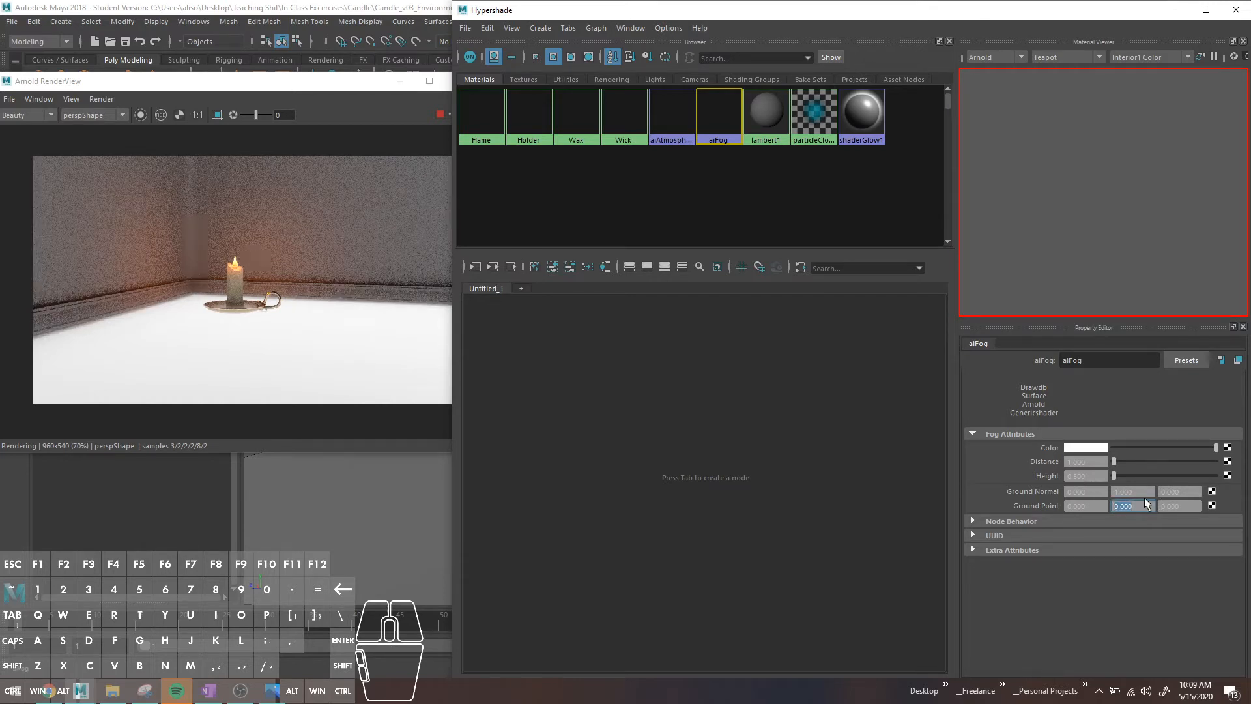
type("3")
key("Return")
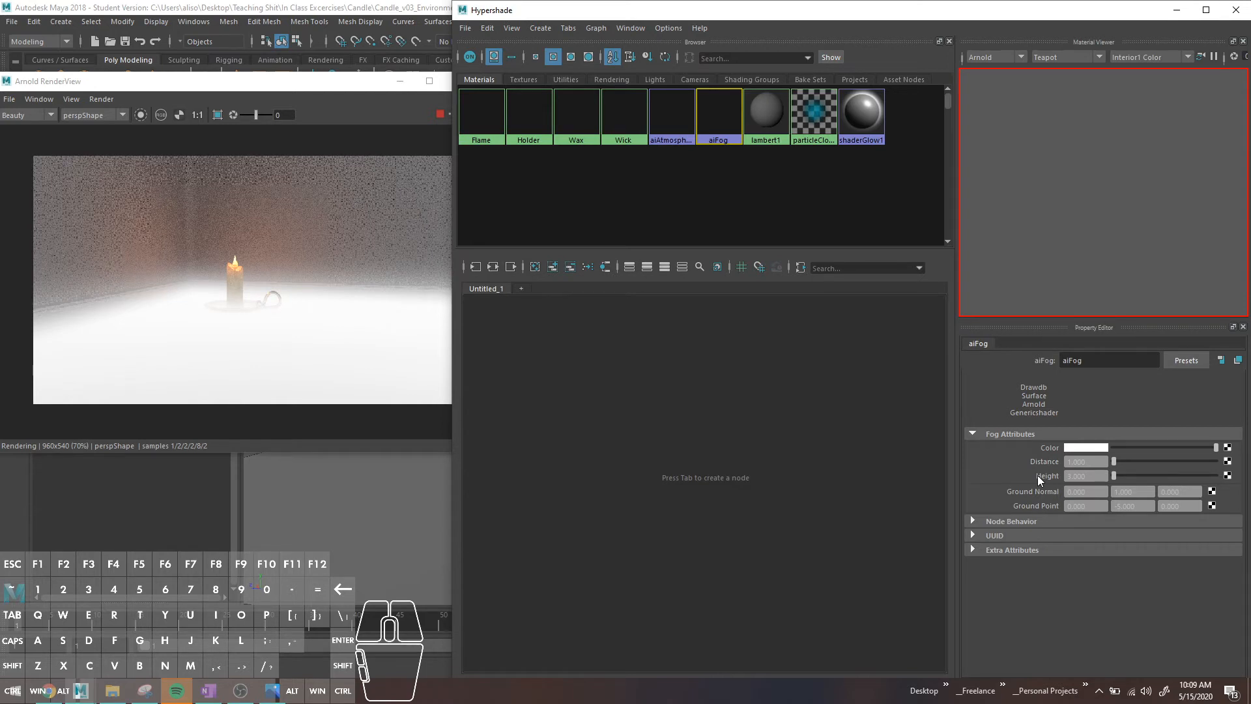
Reduce the fog's distance and give the fog a light blue color
left_click(1075, 464)
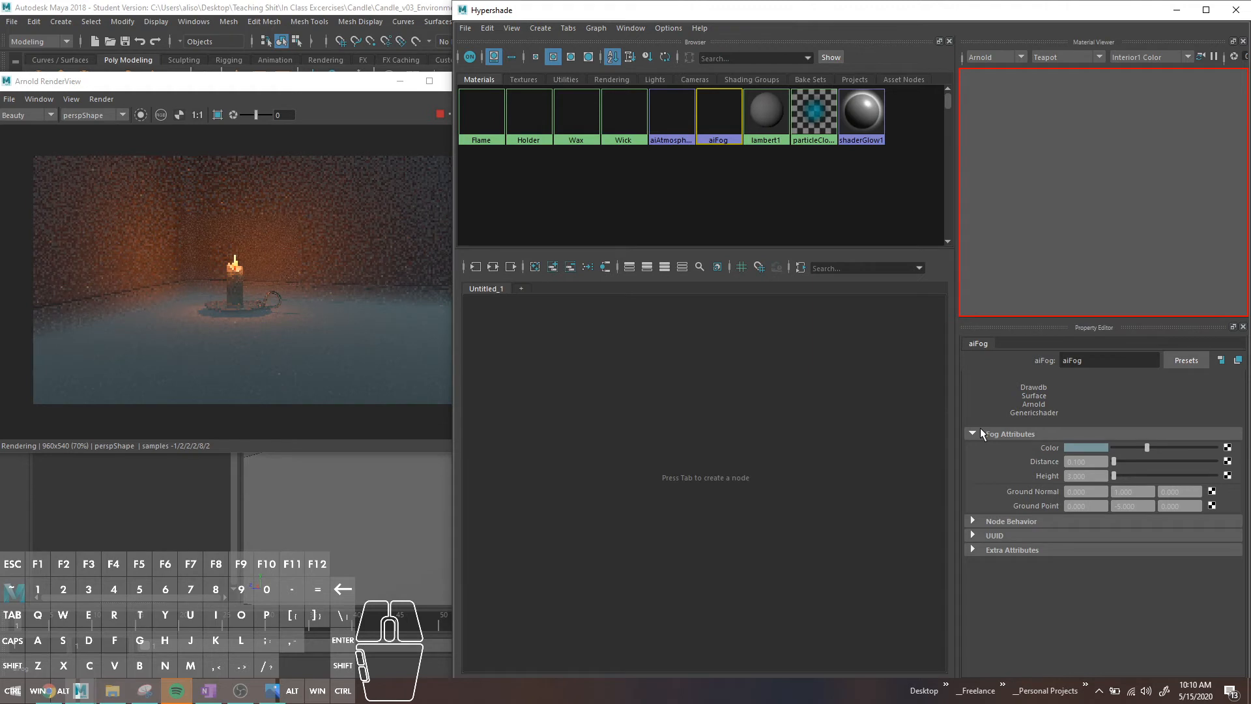
key("Return")
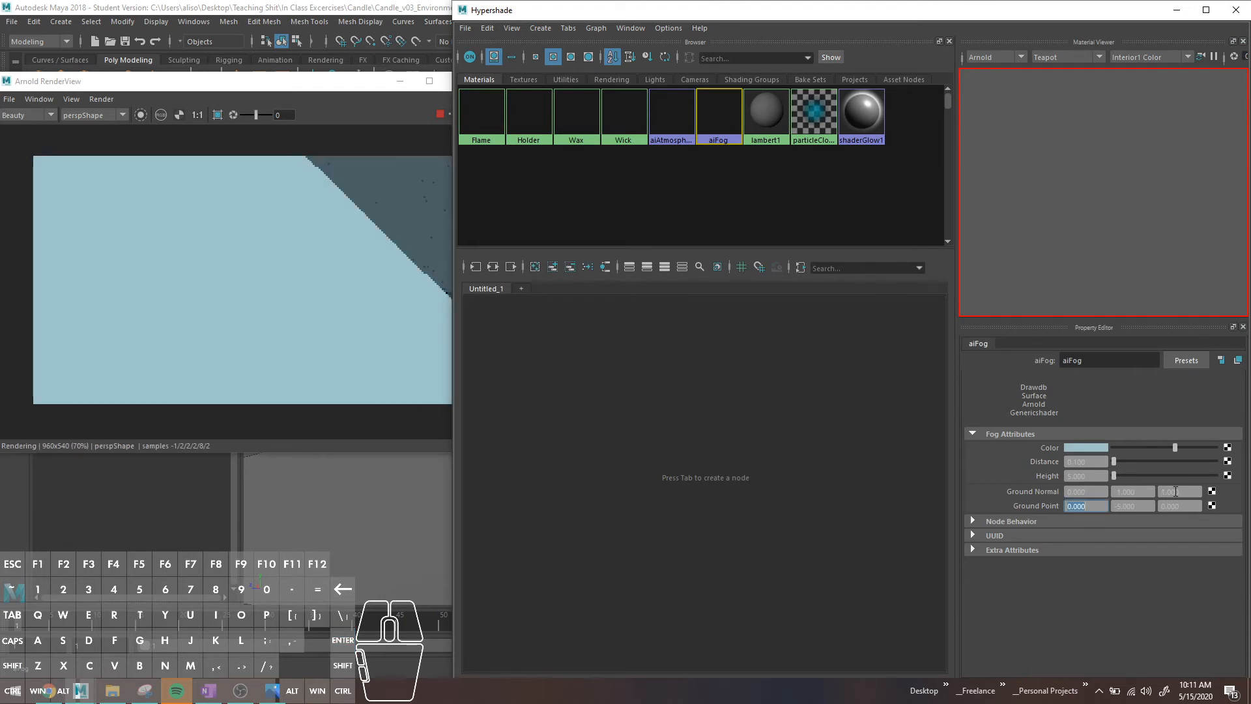
Set the Z value of the fog's Ground Normal back to 0
left_click(1175, 491)
type("0")
key("Return")
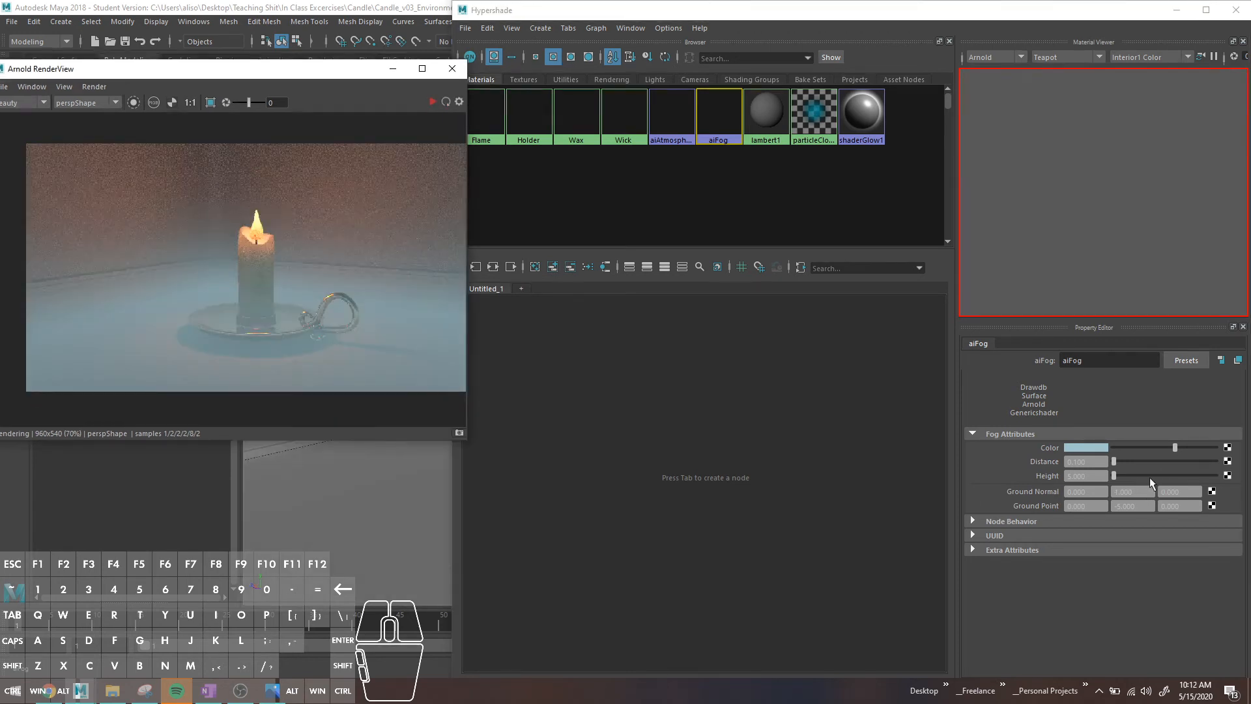
Set the fog's height to 4 for the candle render
left_click(1085, 475)
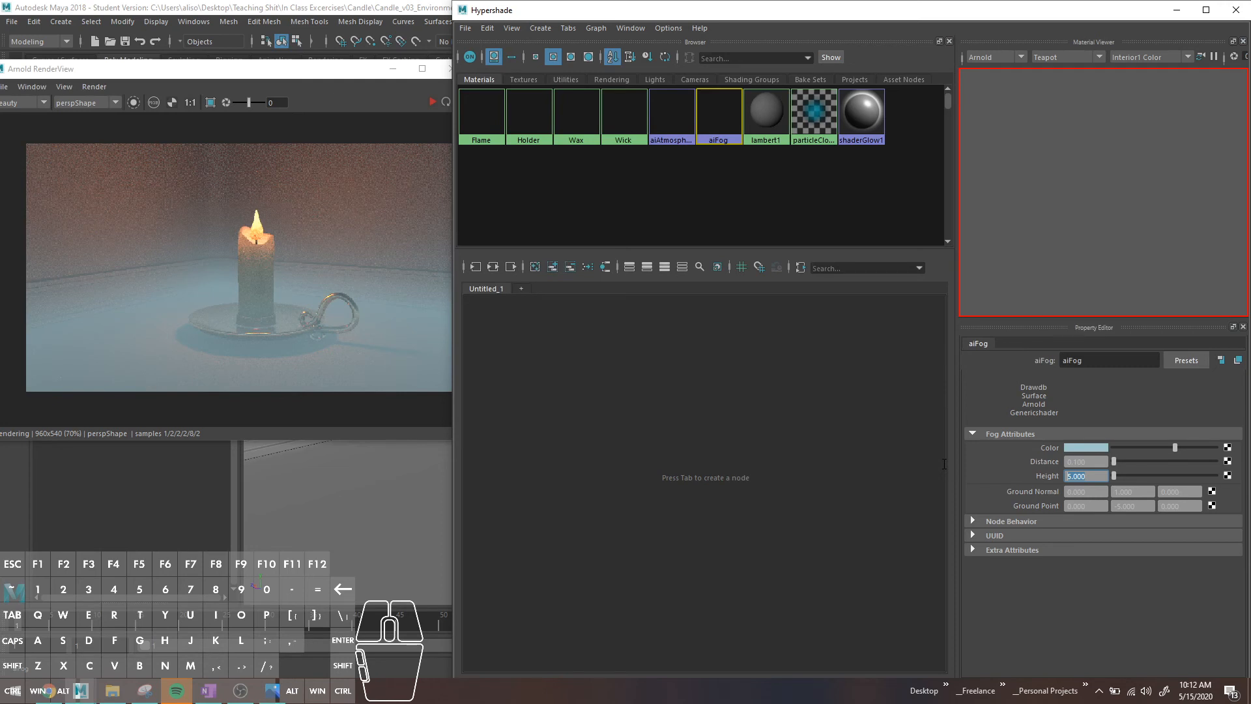
type("4")
left_click(296, 200)
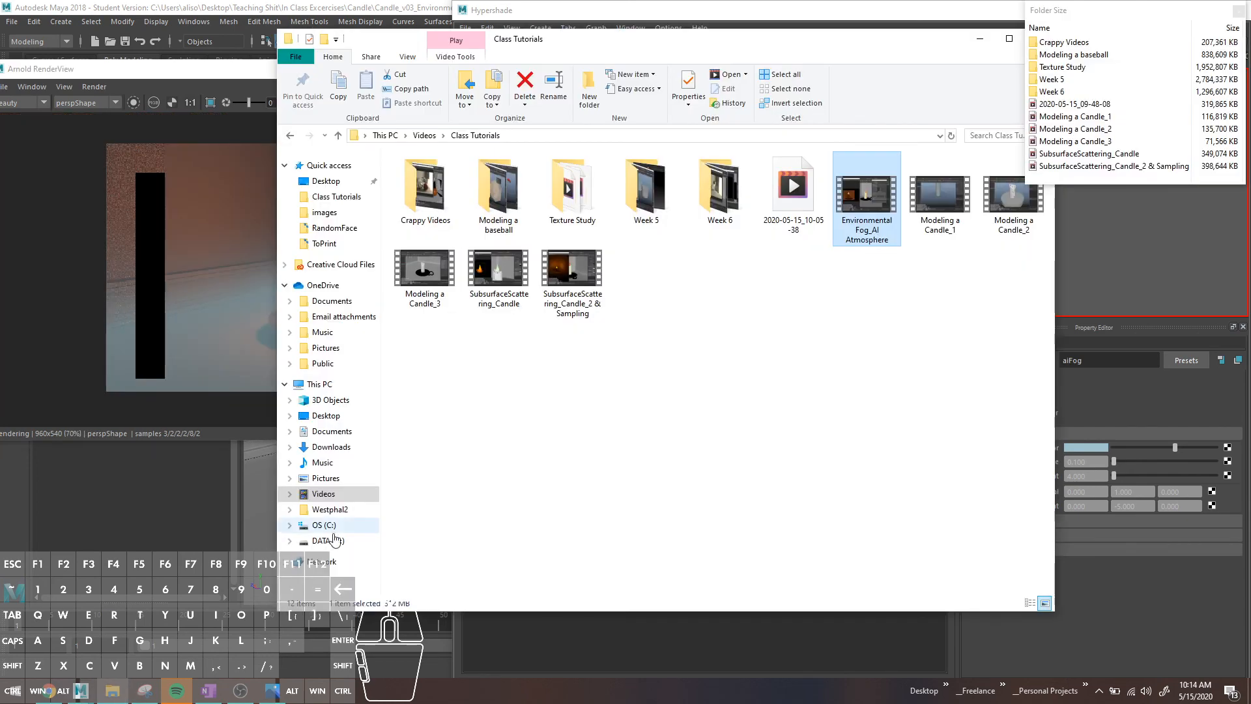
View the saved render _Flame_03_VolumeFog.jpeg from the DATA drive for comparison, and return to the Arnold RenderView
left_click(332, 535)
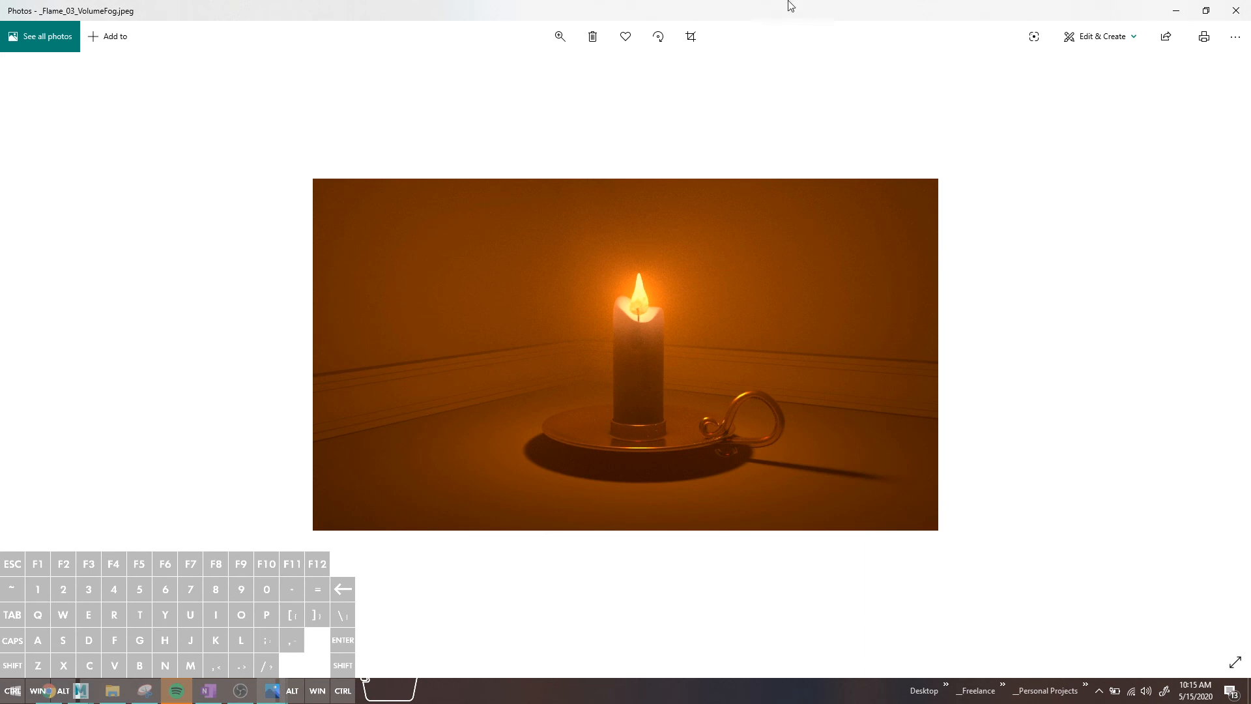
key("super+Right")
left_click(198, 62)
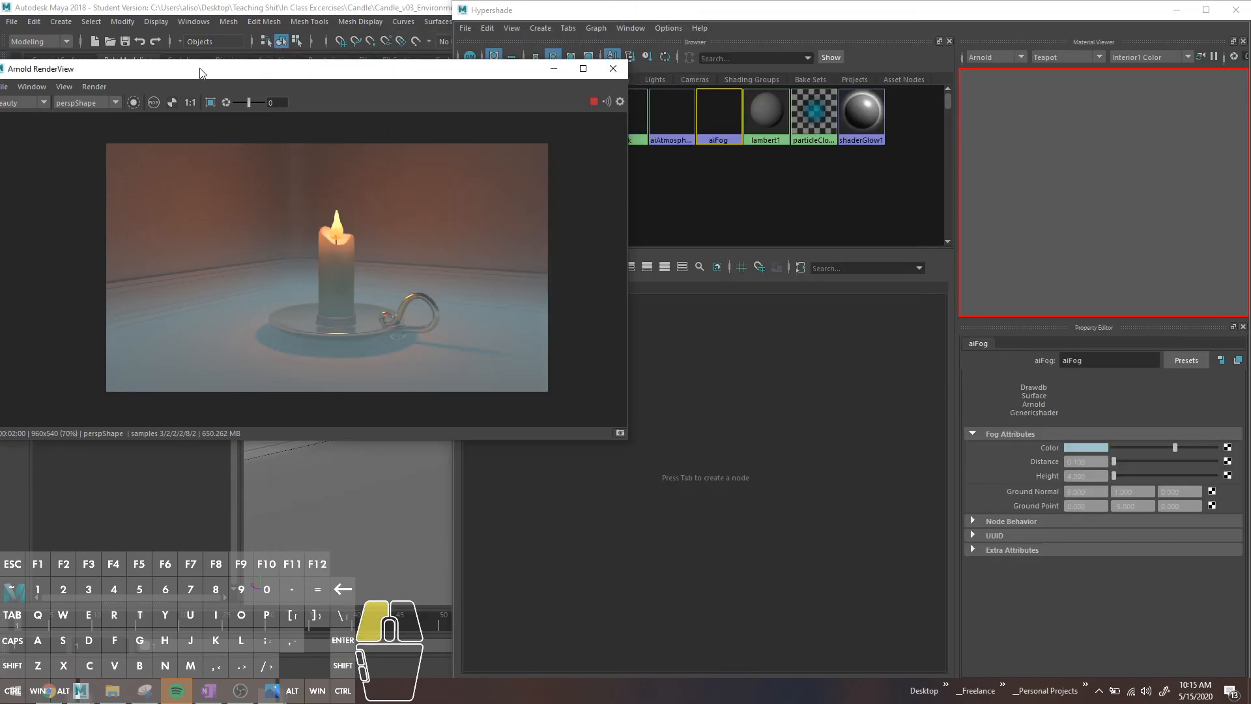